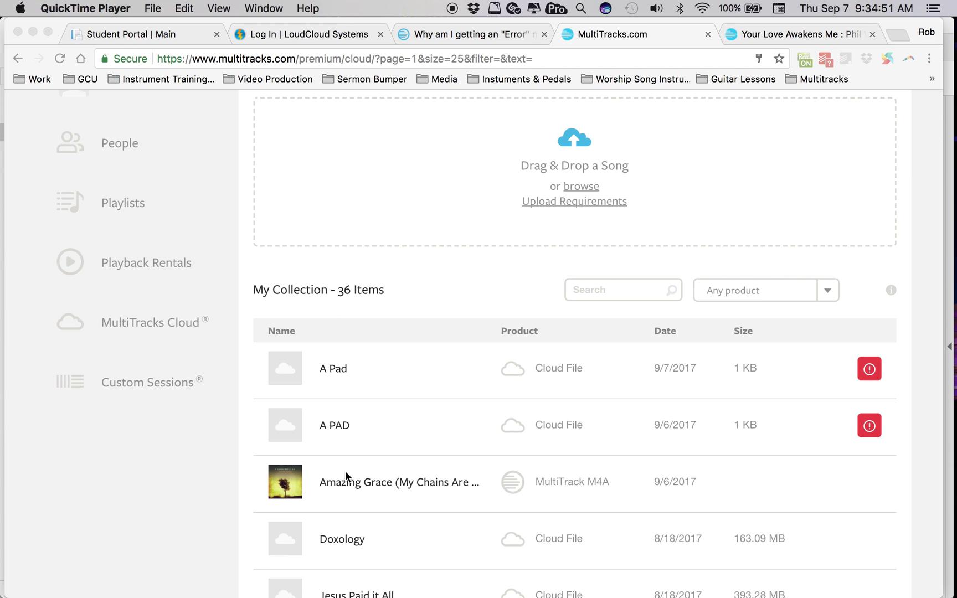
Bring the pad files Finder window forward and select 01_Key_of_A_Pads_3.mp3.zip.
{"action": "scroll", "coordinate": [344, 470], "scroll_direction": "down", "scroll_amount": 5}
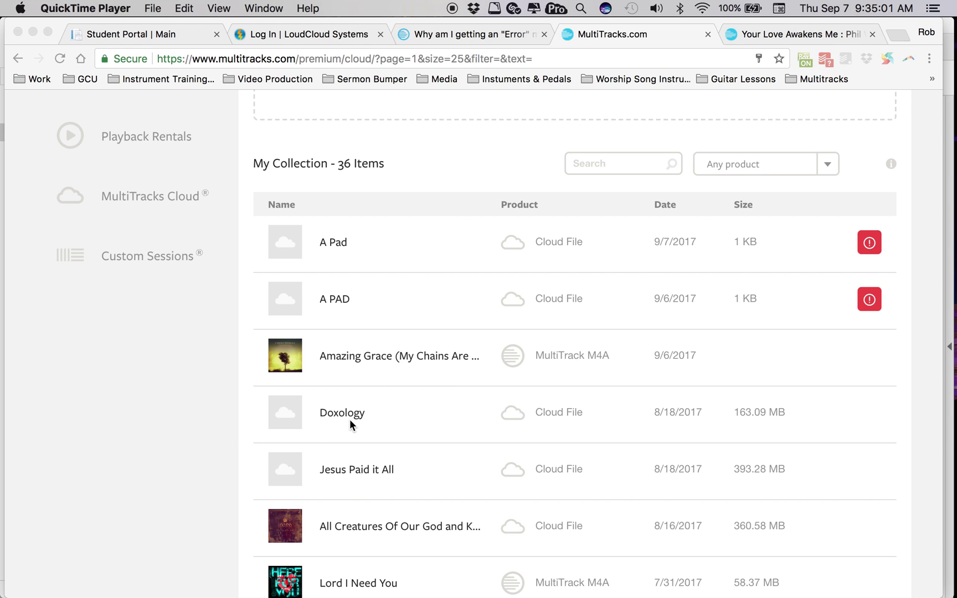
{"action": "scroll", "coordinate": [349, 419], "scroll_direction": "up", "scroll_amount": 2}
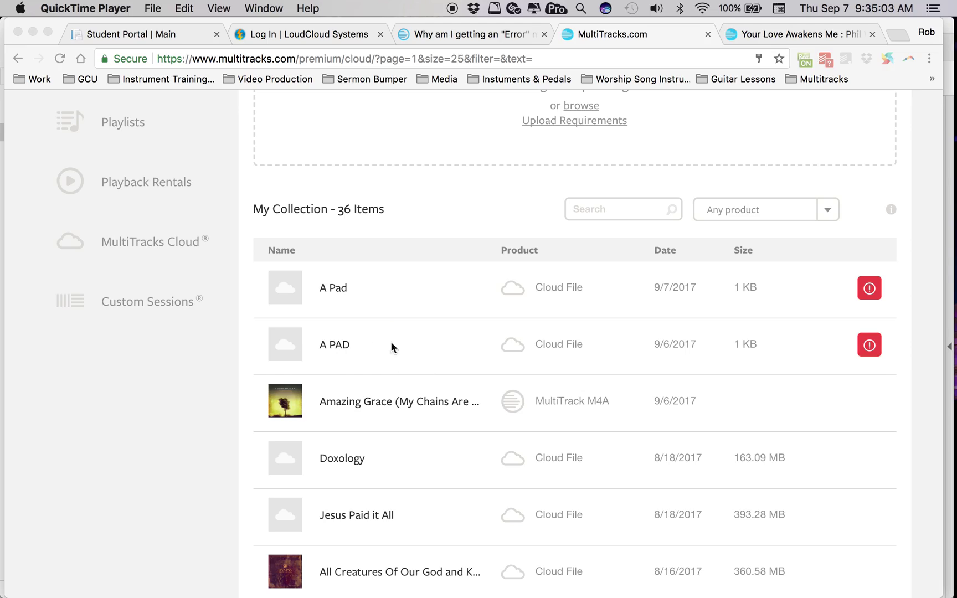
{"action": "key", "text": "ctrl+Up"}
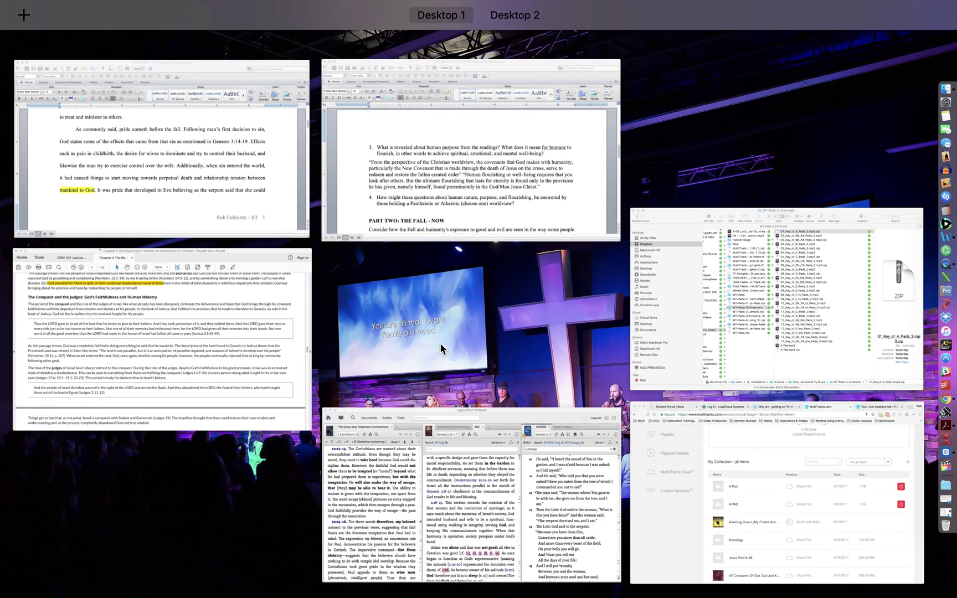
{"action": "left_click", "coordinate": [777, 277]}
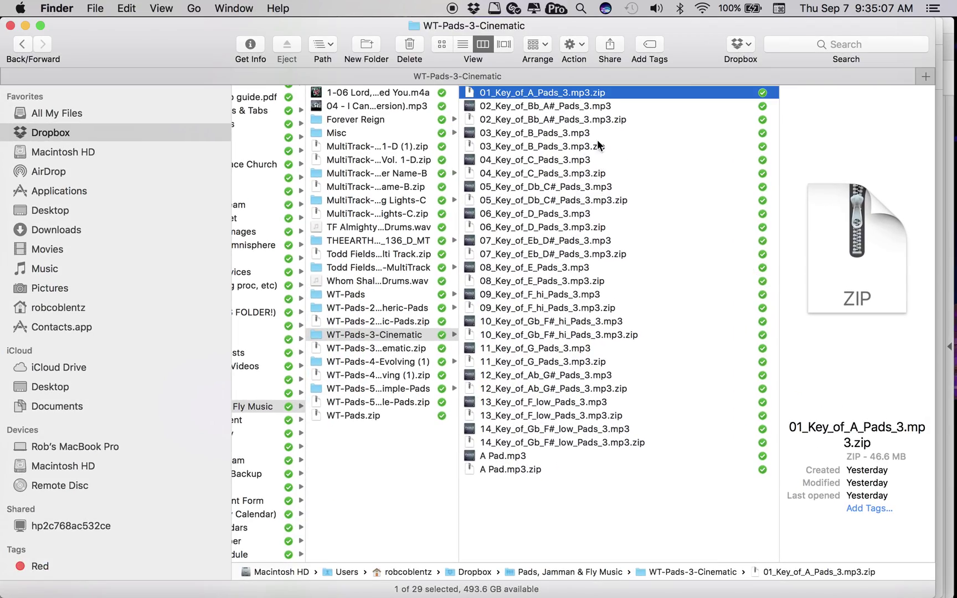
{"action": "left_click", "coordinate": [583, 105]}
{"action": "key", "text": "Return"}
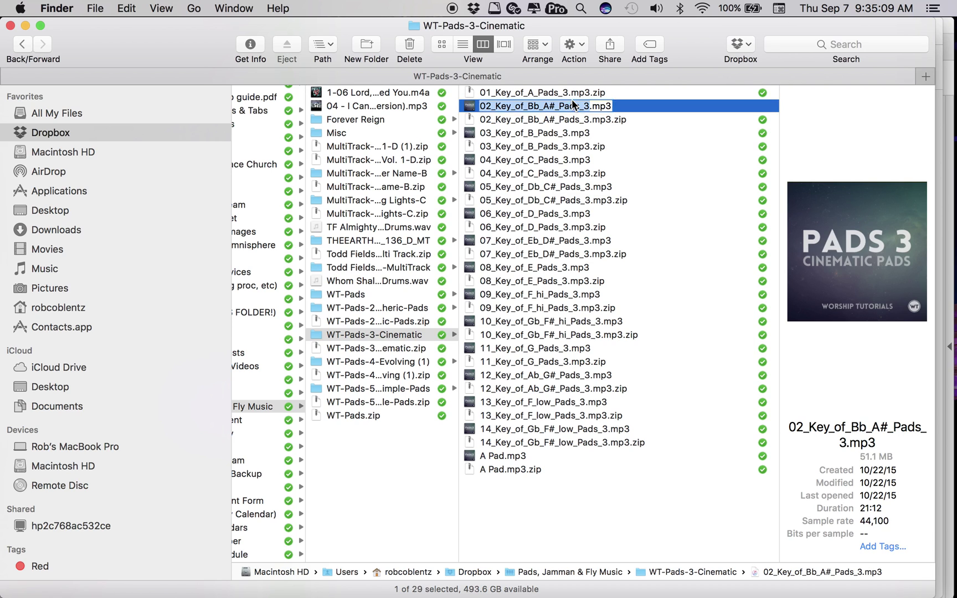
{"action": "left_click", "coordinate": [561, 93]}
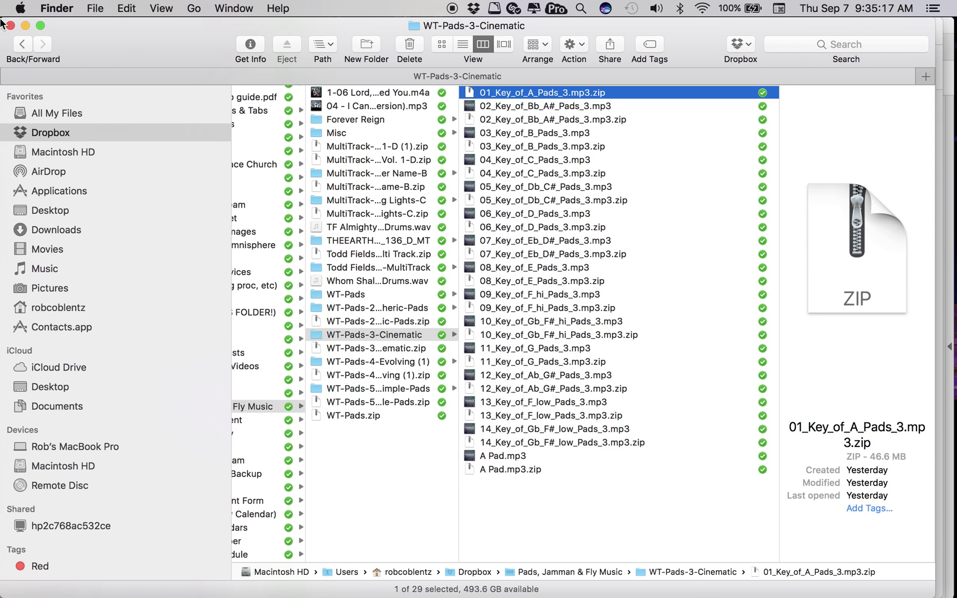
Drag 01_Key_of_A_Pads_3.mp3.zip onto the MultiTracks Cloud Drag & Drop a Song box.
{"action": "left_click_drag", "start_coordinate": [112, 38], "coordinate": [219, 305]}
{"action": "left_click", "coordinate": [619, 378]}
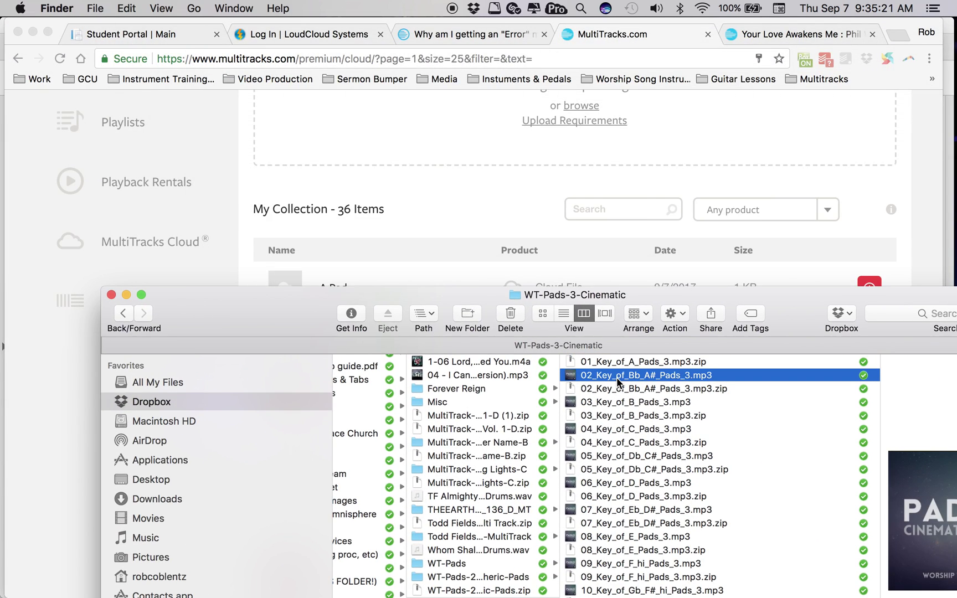
{"action": "left_click", "coordinate": [632, 365]}
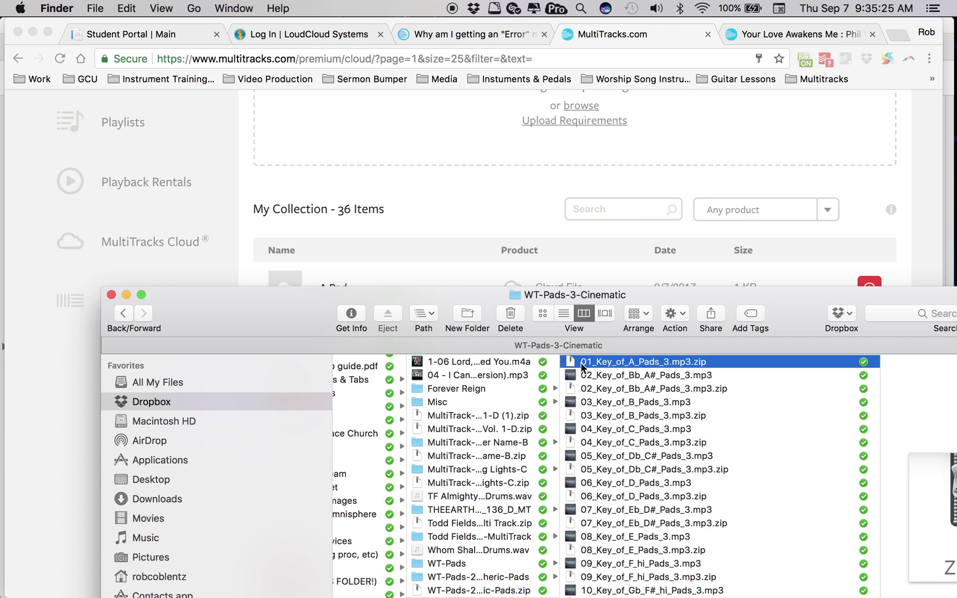
{"action": "left_click_drag", "start_coordinate": [580, 368], "coordinate": [567, 134]}
{"action": "scroll", "coordinate": [567, 134], "scroll_direction": "up", "scroll_amount": 3}
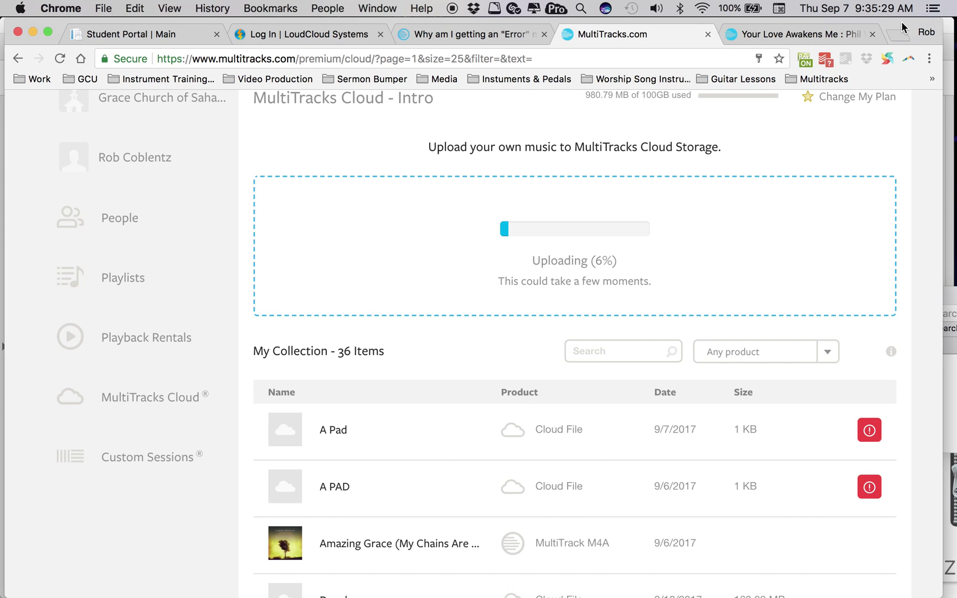
View and close the processing error on the earlier A Pad upload while the new zip uploads.
{"action": "left_click", "coordinate": [905, 30]}
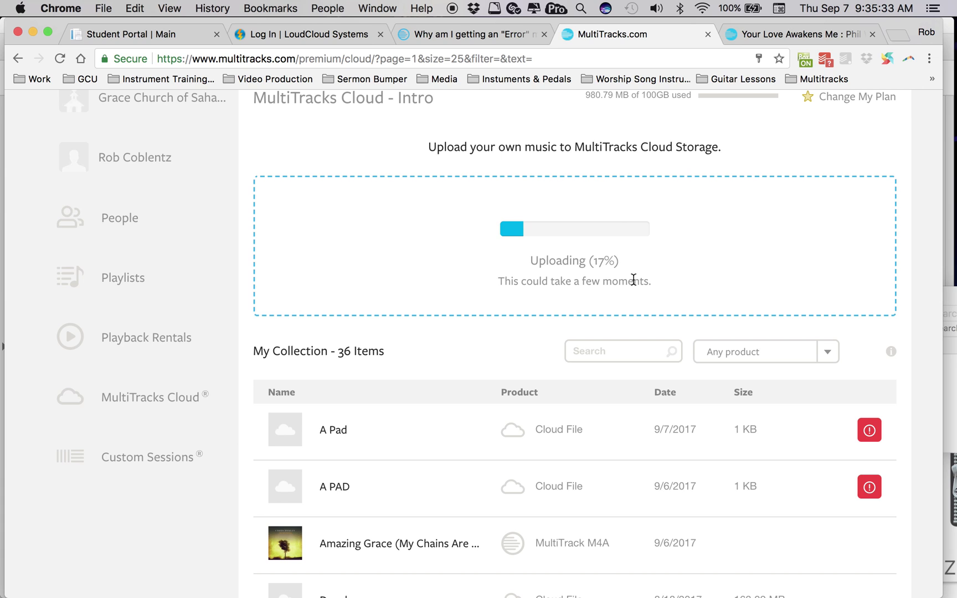
{"action": "left_click", "coordinate": [873, 433]}
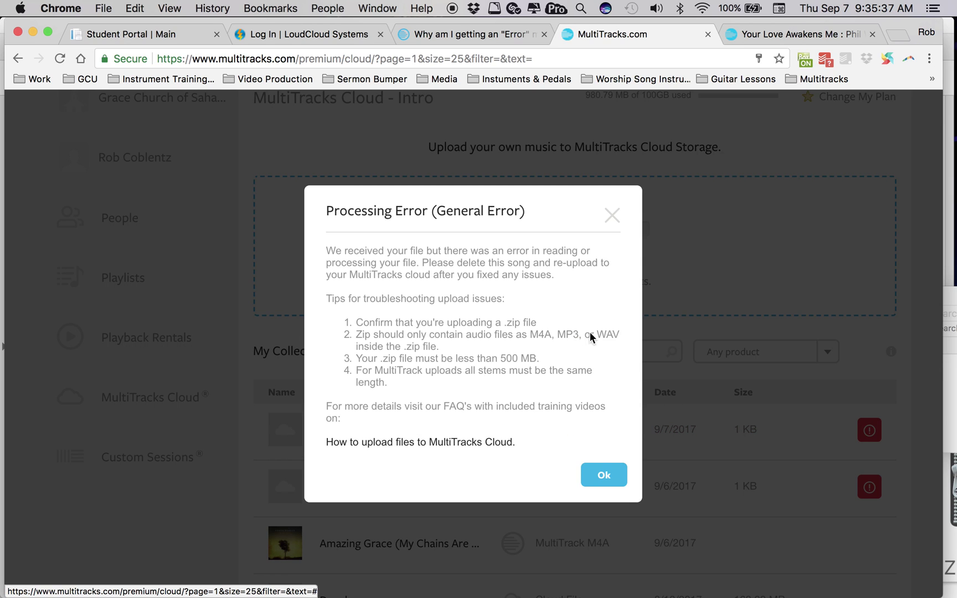
{"action": "left_click", "coordinate": [612, 214]}
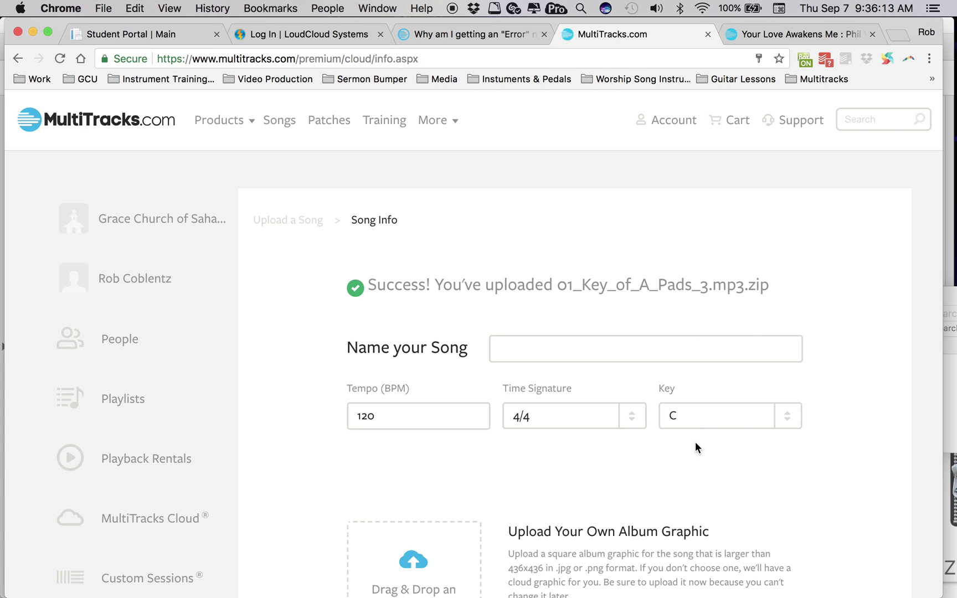
Enter 'A Pad' as the song name and dismiss the name suggestions.
{"action": "left_click", "coordinate": [540, 349]}
{"action": "type", "text": "A Pad"}
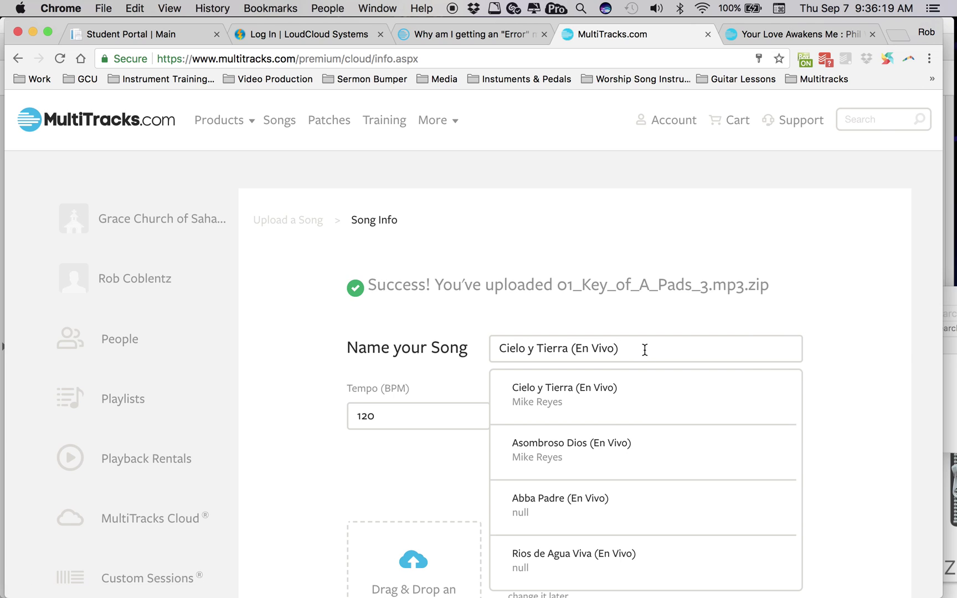
{"action": "left_click_drag", "start_coordinate": [643, 350], "coordinate": [346, 352]}
{"action": "type", "text": "A P"}
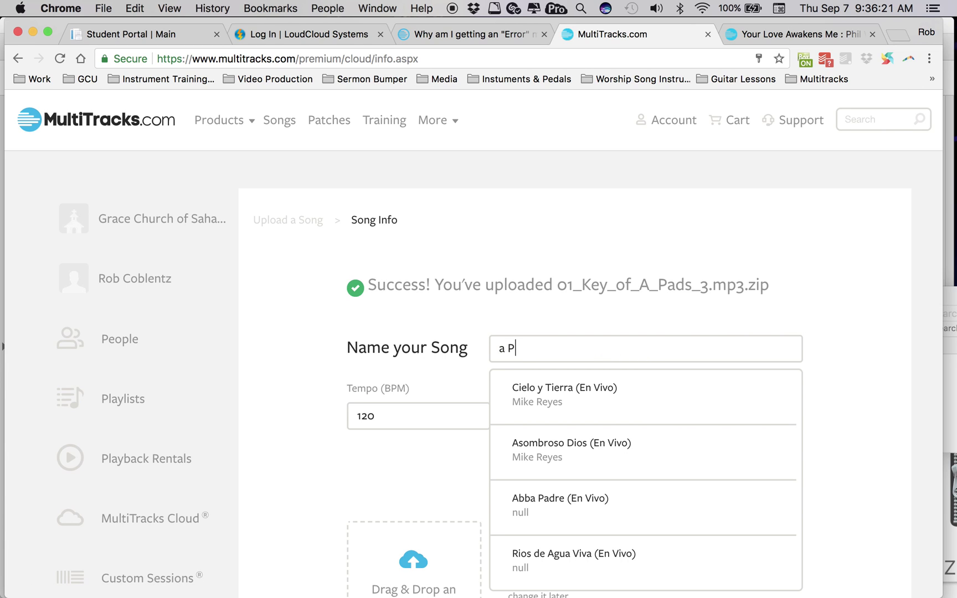
{"action": "key", "text": "BackSpace"}
{"action": "key", "text": "BackSpace"}
{"action": "type", "text": "Pad"}
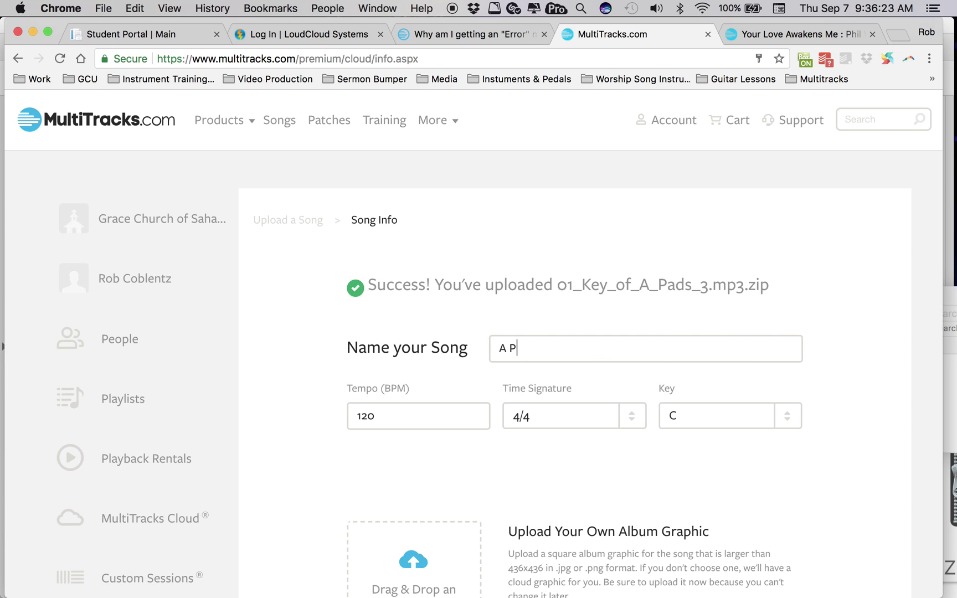
{"action": "left_click", "coordinate": [590, 194]}
Set the song's key to A.
{"action": "left_click", "coordinate": [703, 414]}
{"action": "scroll", "coordinate": [690, 461], "scroll_direction": "up", "scroll_amount": 2}
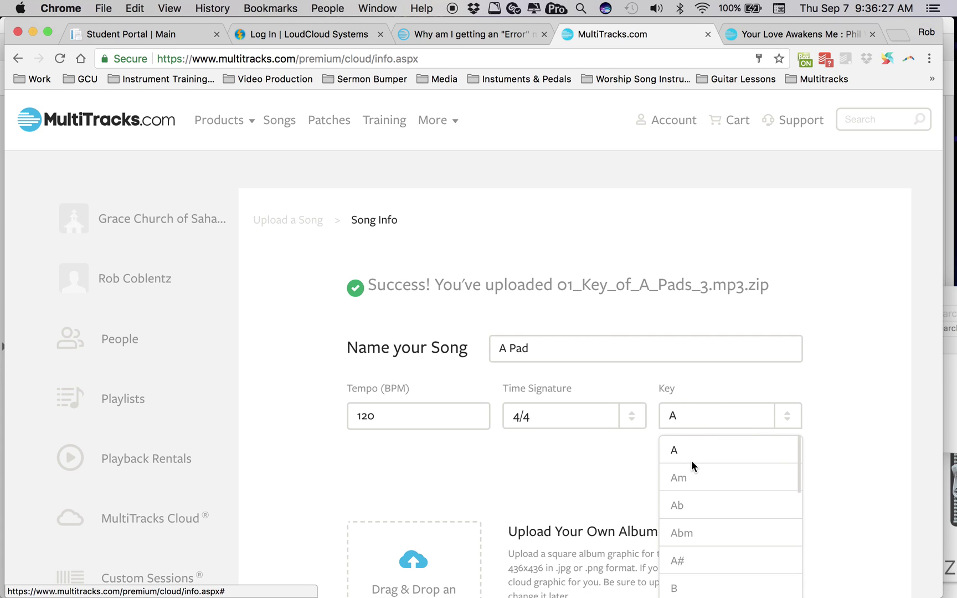
{"action": "left_click", "coordinate": [697, 449]}
{"action": "scroll", "coordinate": [697, 451], "scroll_direction": "down", "scroll_amount": 5}
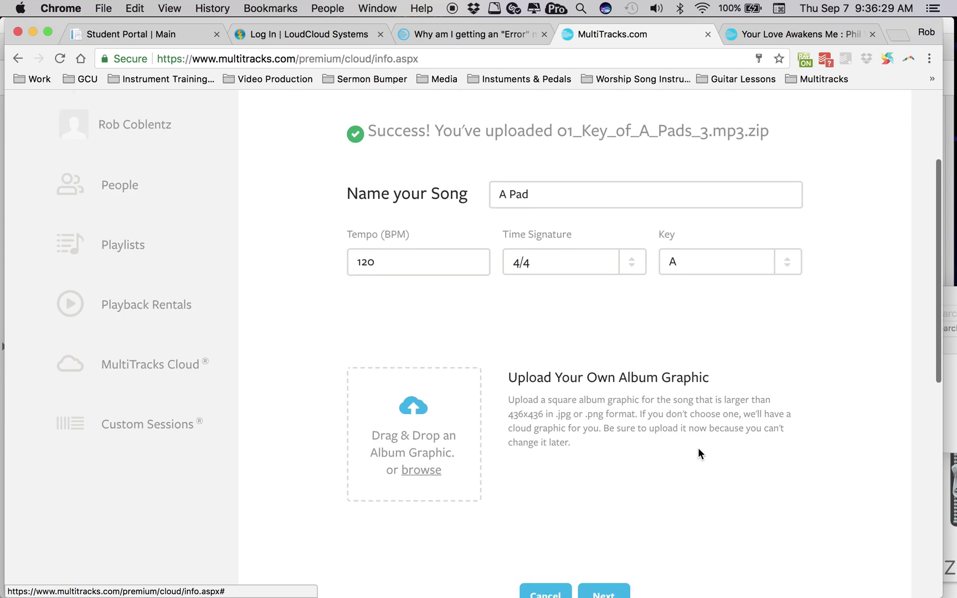
Mark 01_Key_of_A_Pads_3.mp3 as Original Song and save the track naming.
{"action": "left_click", "coordinate": [604, 559]}
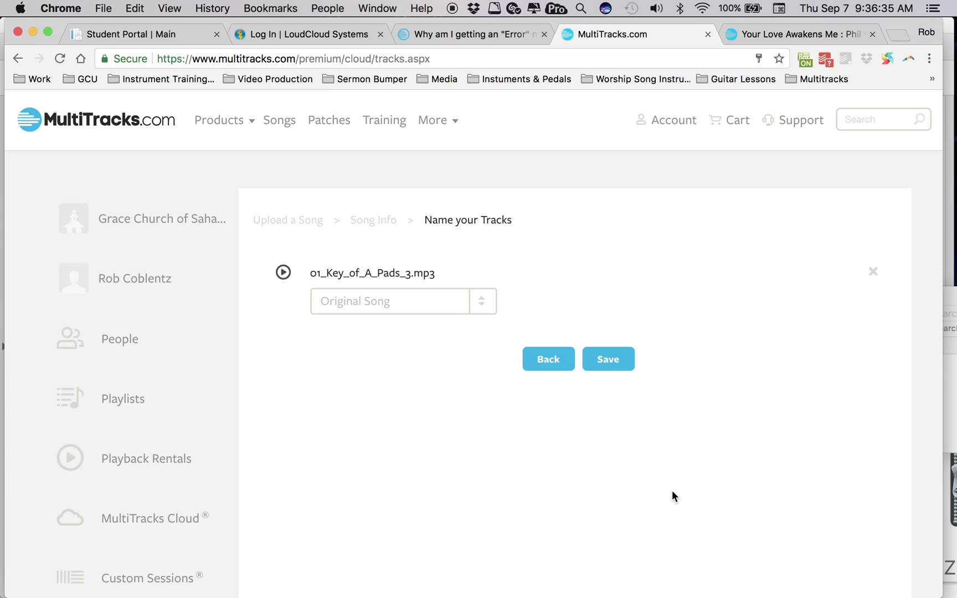
{"action": "left_click", "coordinate": [412, 307]}
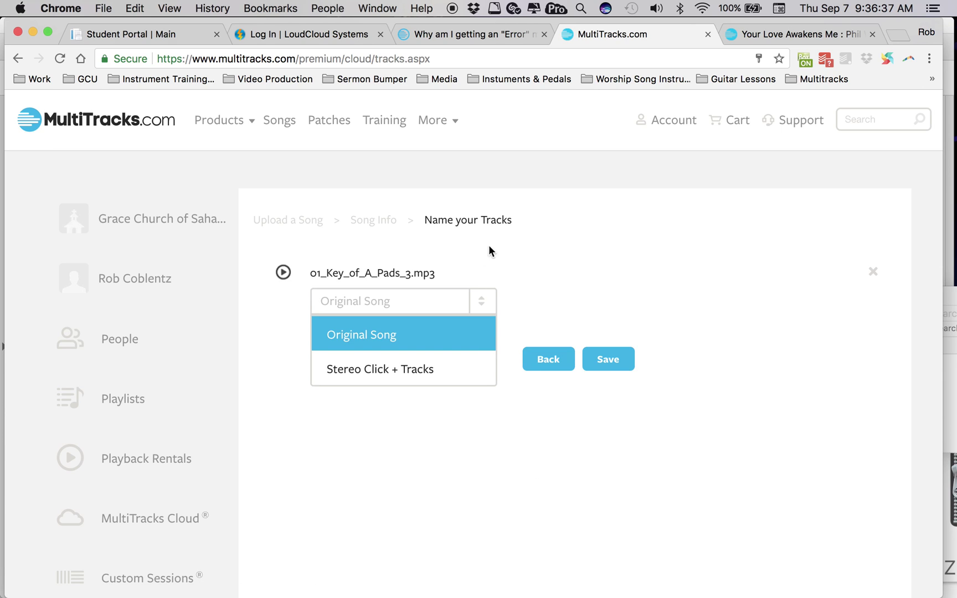
{"action": "left_click", "coordinate": [563, 244]}
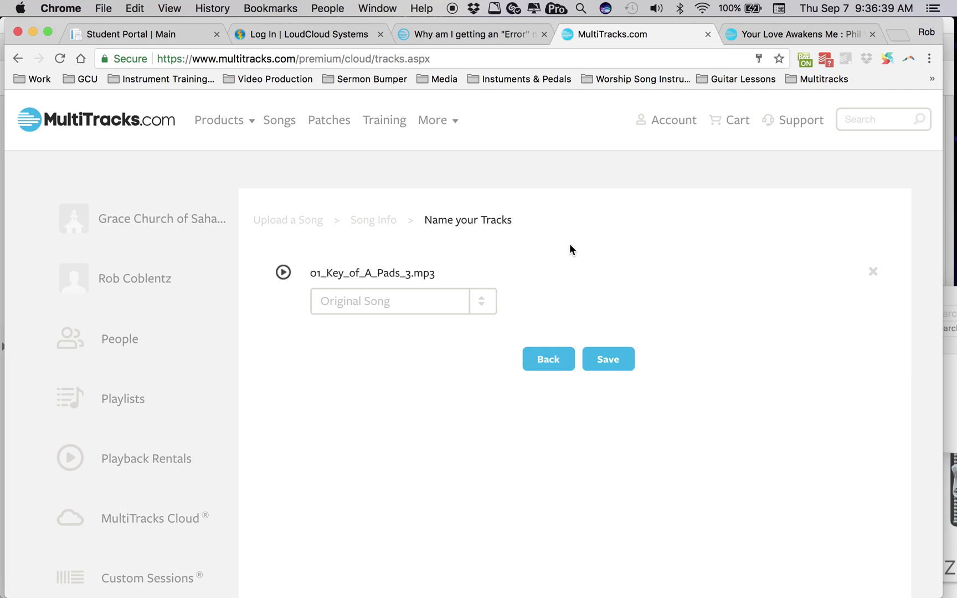
{"action": "left_click", "coordinate": [431, 312]}
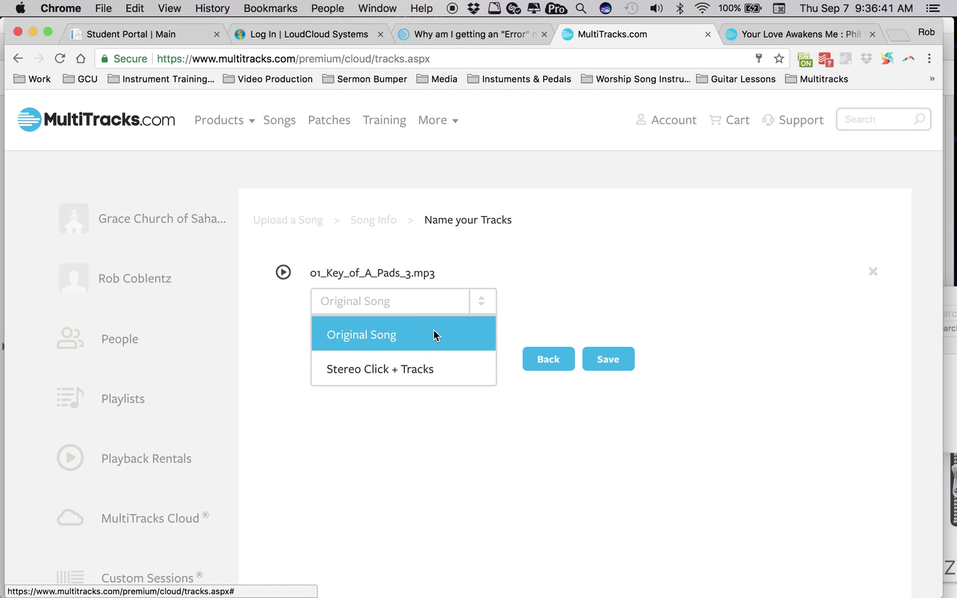
{"action": "left_click", "coordinate": [486, 330]}
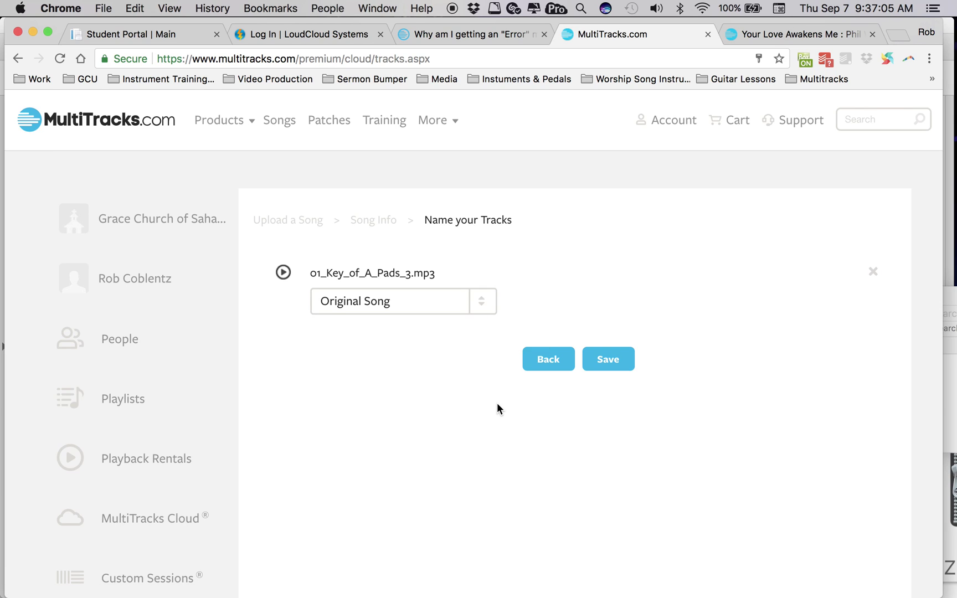
{"action": "left_click", "coordinate": [608, 359]}
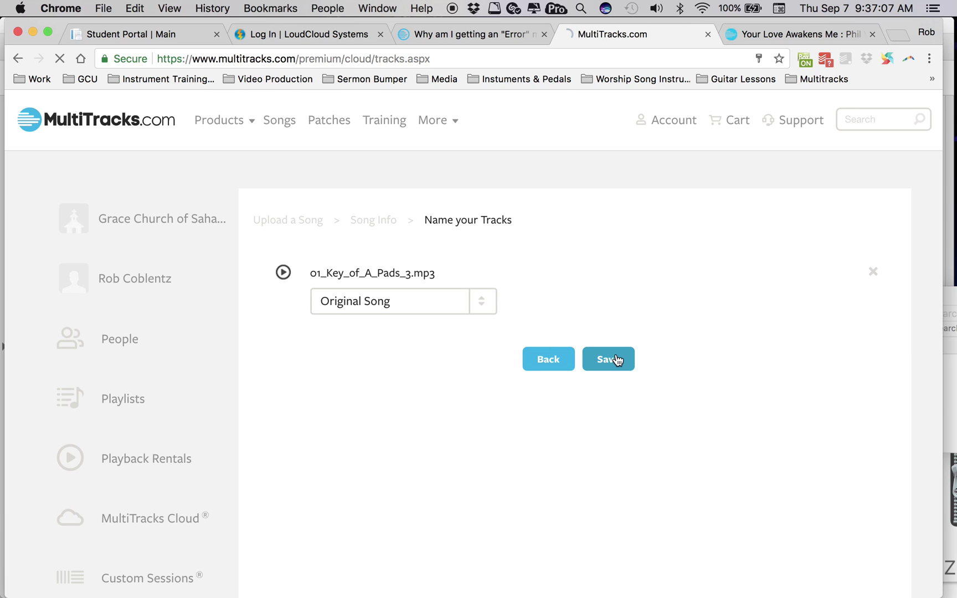
Dismiss the Success dialog and scroll to the 37-item collection with A Pad processing.
{"action": "mouse_move", "coordinate": [438, 120]}
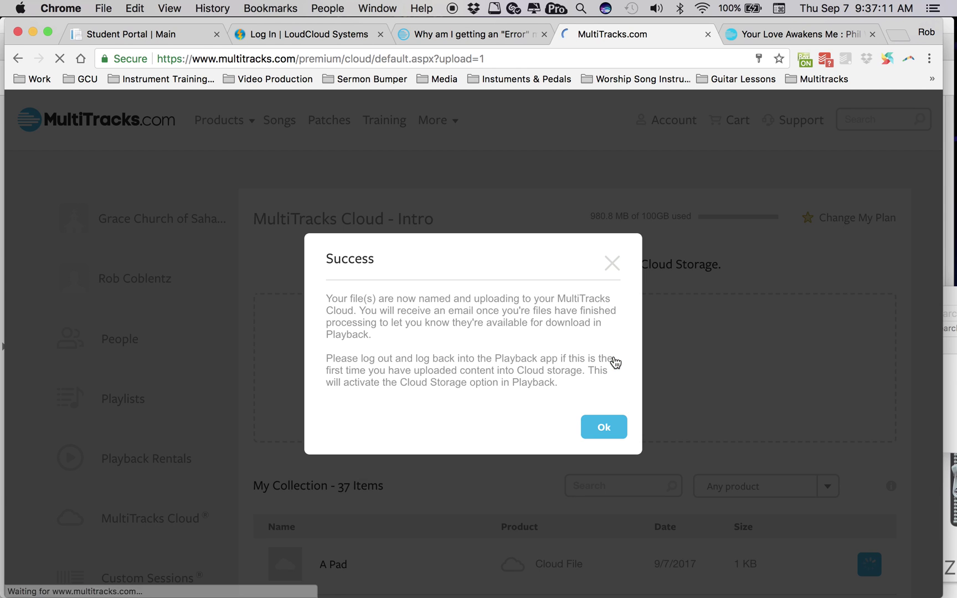
{"action": "left_click", "coordinate": [600, 421]}
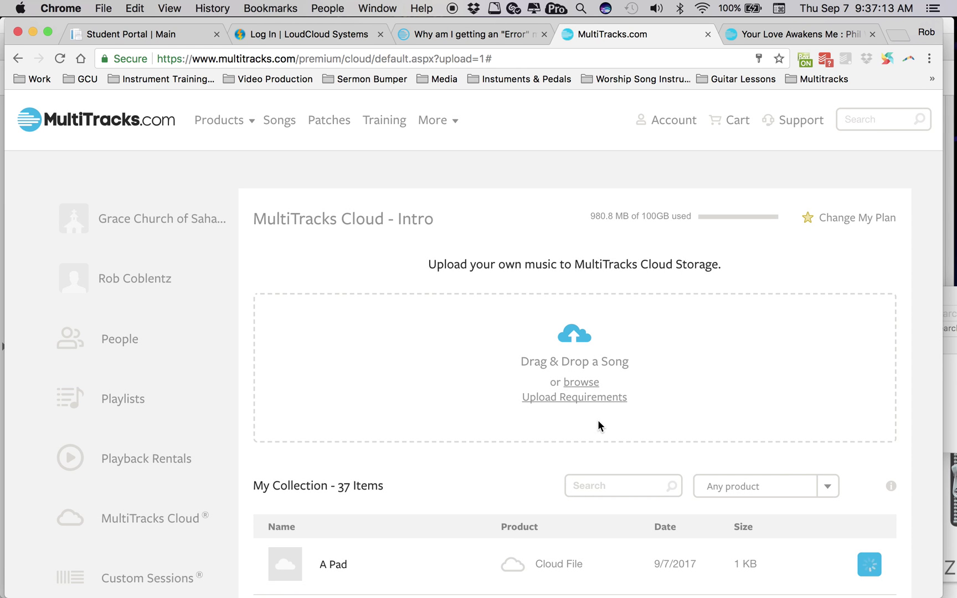
{"action": "scroll", "coordinate": [446, 382], "scroll_direction": "down", "scroll_amount": 5}
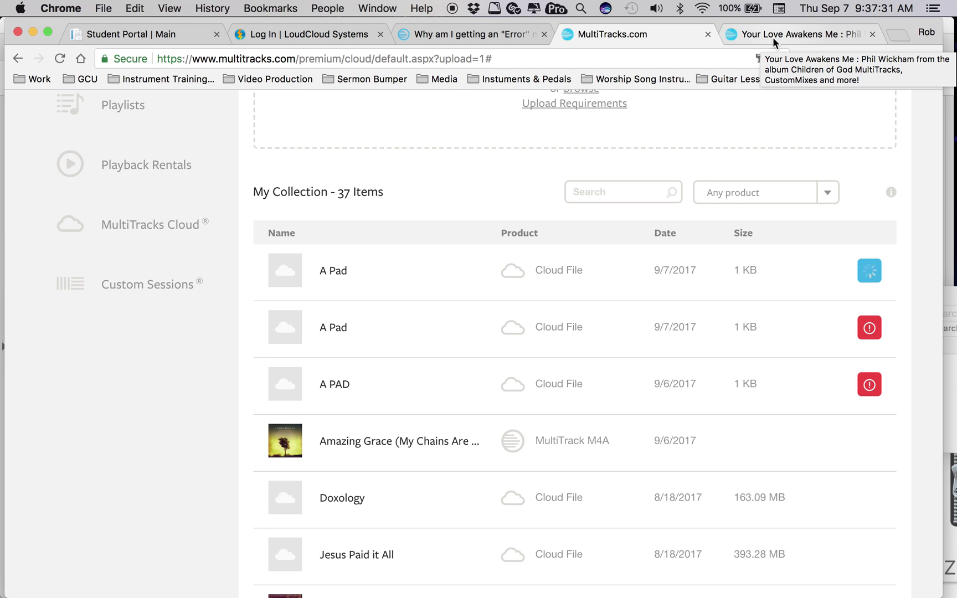
Briefly play the Your Love Awakens Me multitrack preview with volume raised, then pause it.
{"action": "left_click", "coordinate": [772, 37]}
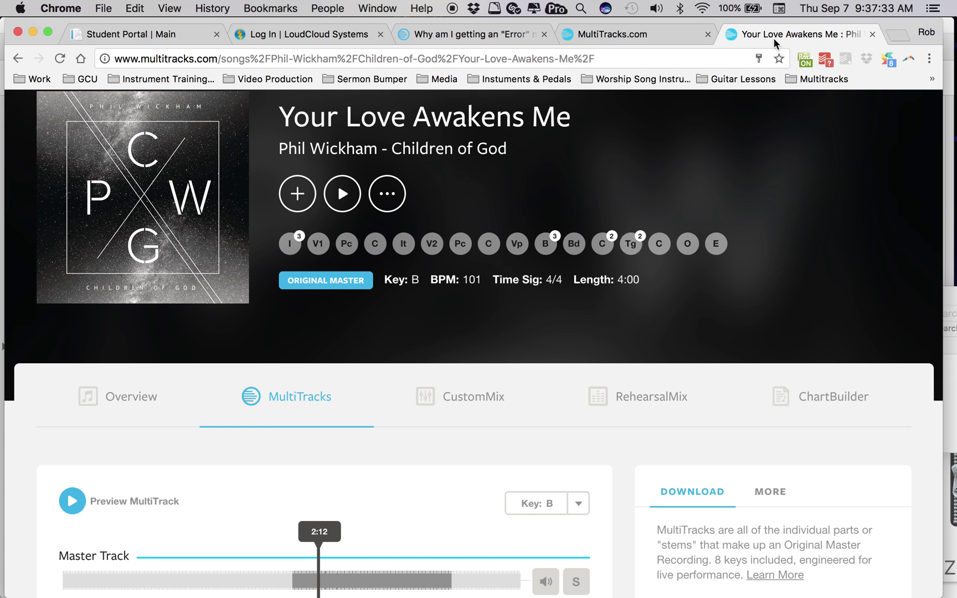
{"action": "scroll", "coordinate": [449, 193], "scroll_direction": "down", "scroll_amount": 5}
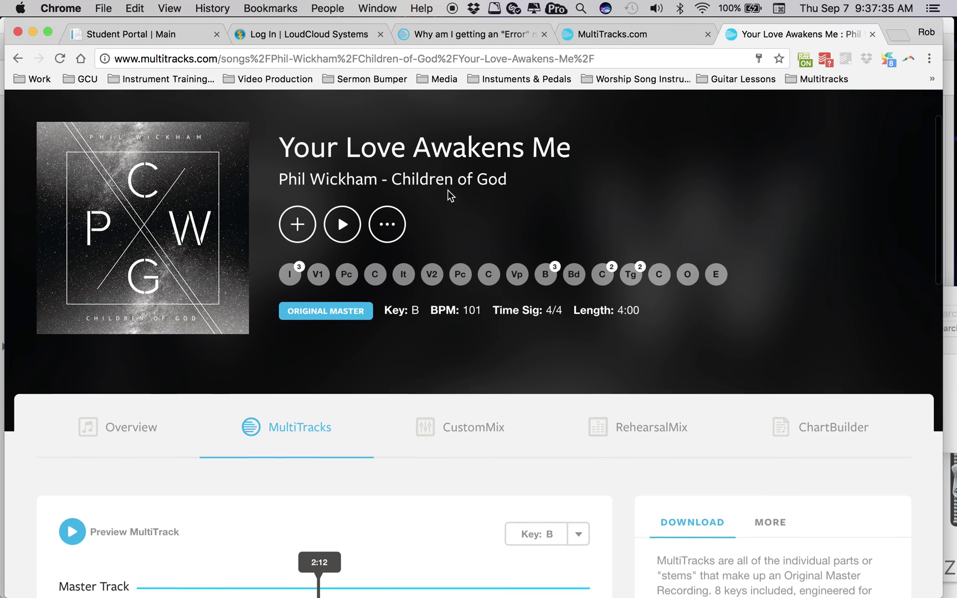
{"action": "scroll", "coordinate": [448, 196], "scroll_direction": "down", "scroll_amount": 2}
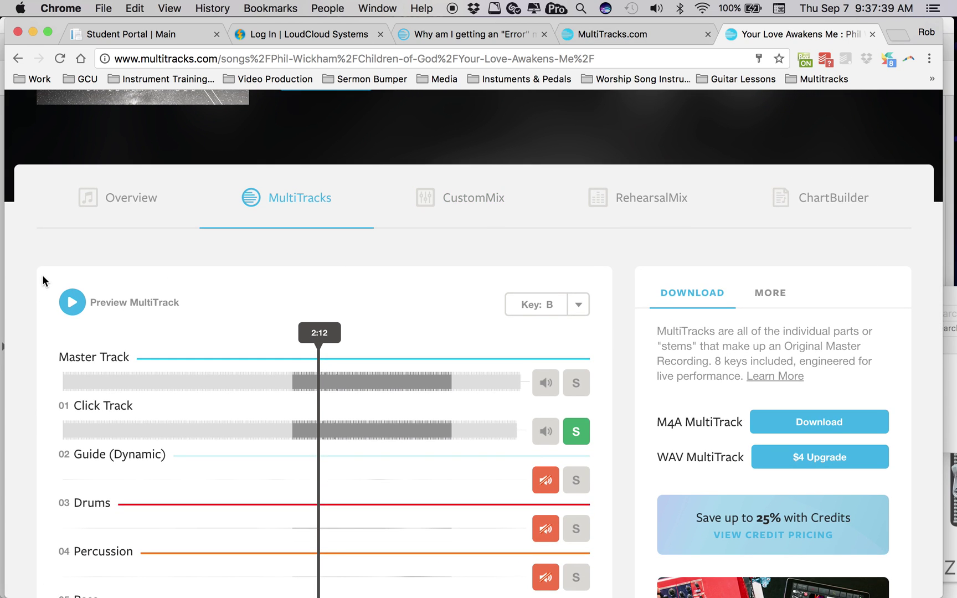
{"action": "left_click", "coordinate": [73, 303]}
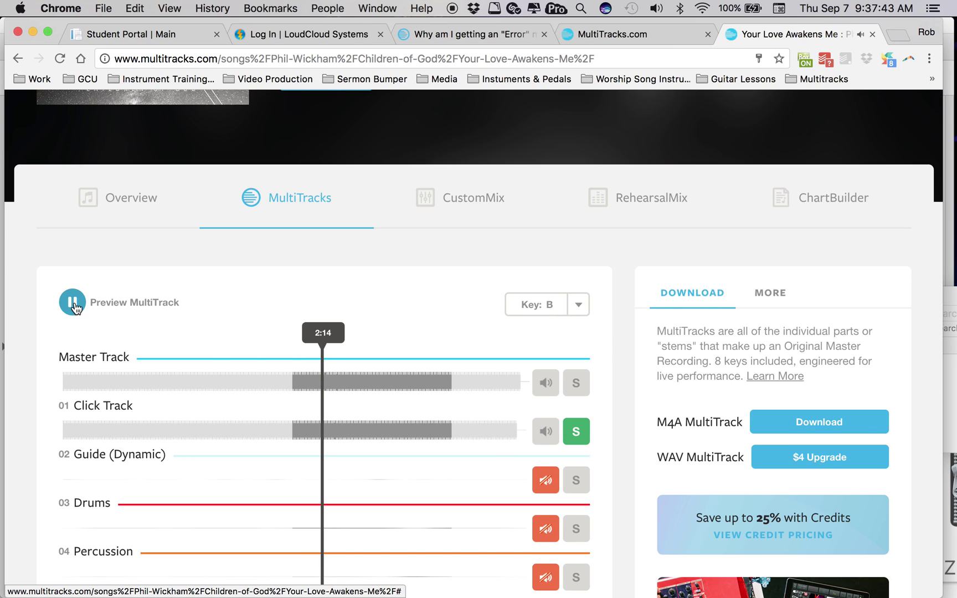
{"action": "key", "text": "XF86AudioRaiseVolume"}
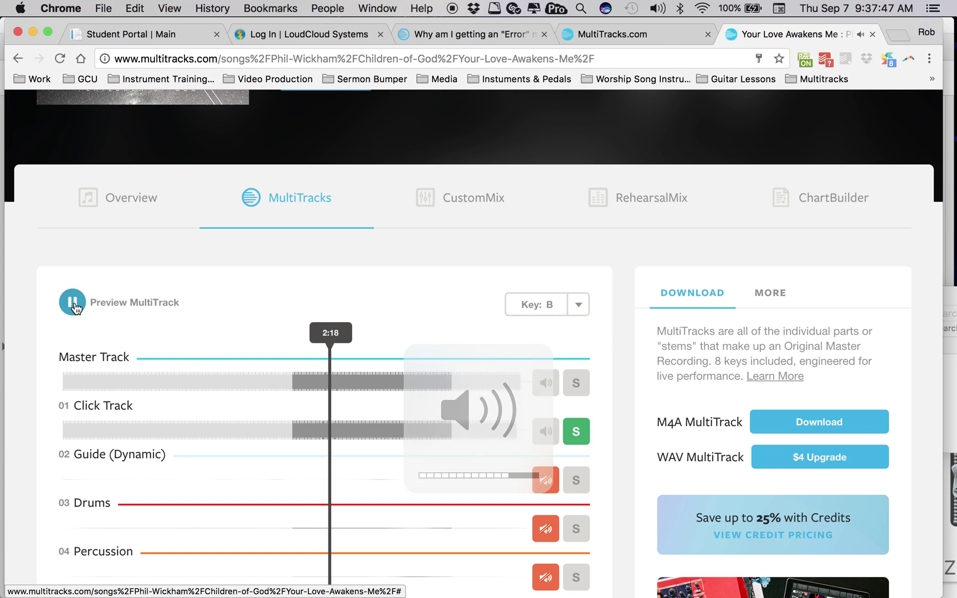
{"action": "left_click", "coordinate": [74, 304]}
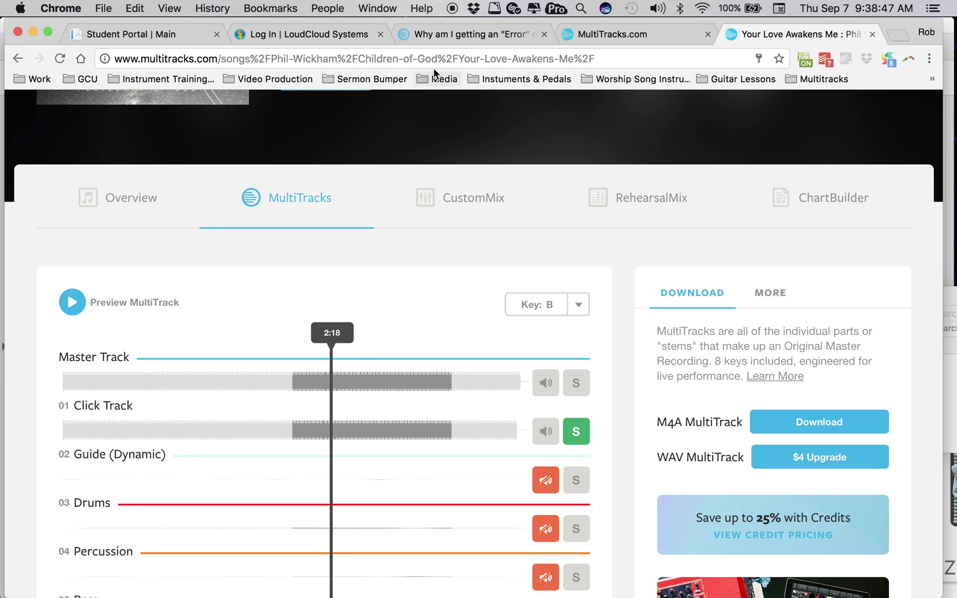
Read the CustomMix error fixes about logging out of Playback and reinstalling, then return to My Collection.
{"action": "left_click", "coordinate": [489, 35]}
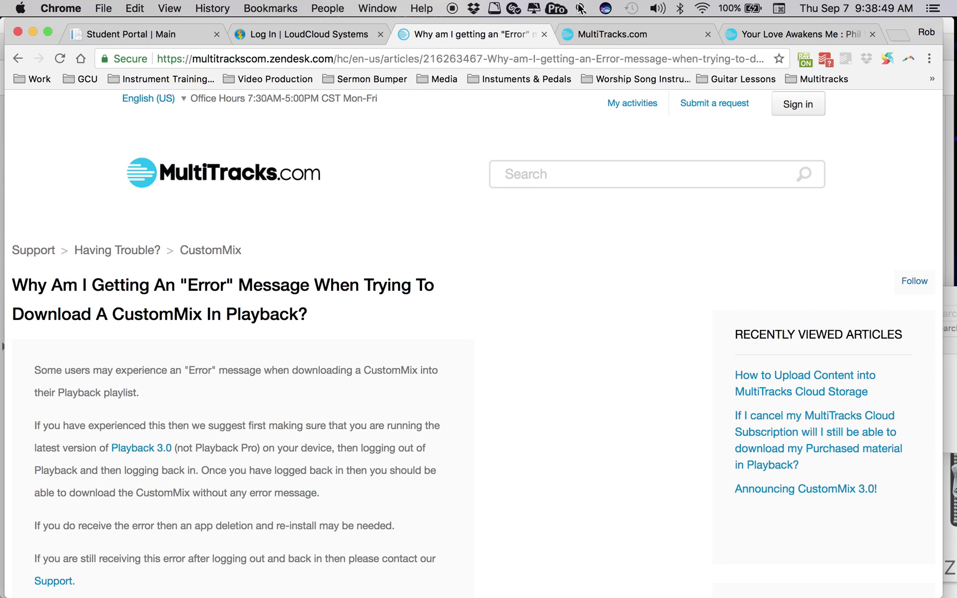
{"action": "scroll", "coordinate": [230, 368], "scroll_direction": "down", "scroll_amount": 3}
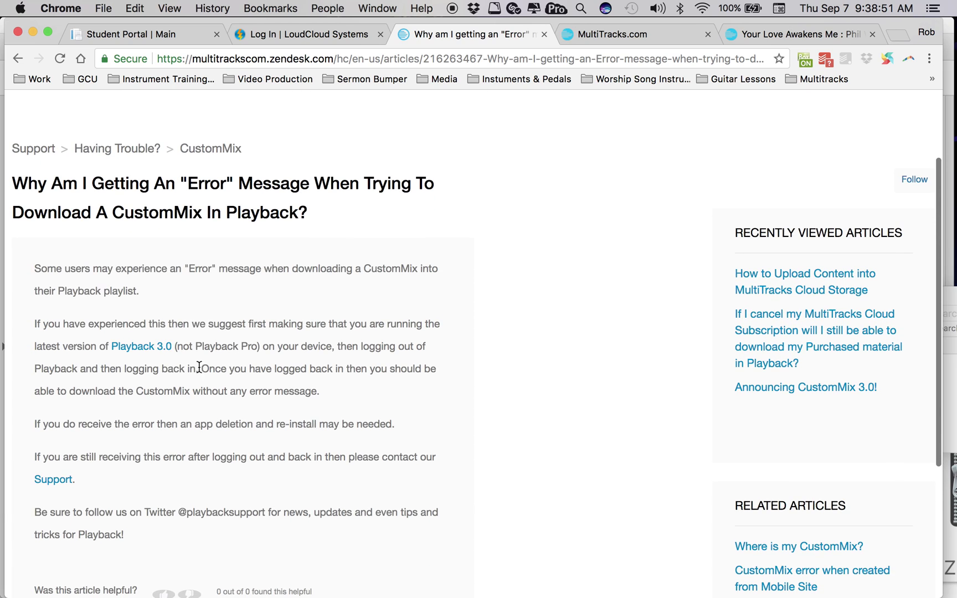
{"action": "left_click_drag", "start_coordinate": [37, 324], "coordinate": [426, 409]}
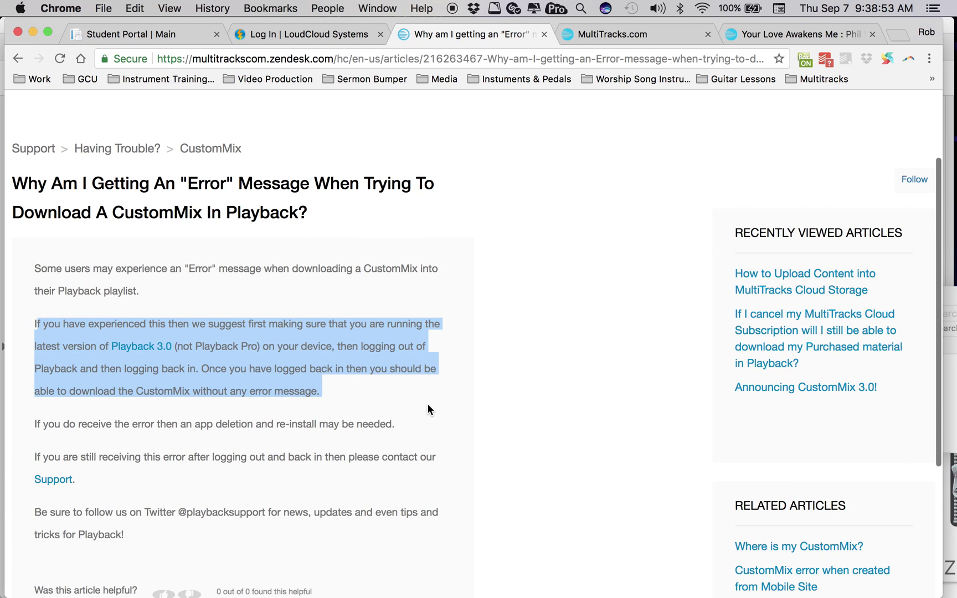
{"action": "left_click", "coordinate": [140, 415]}
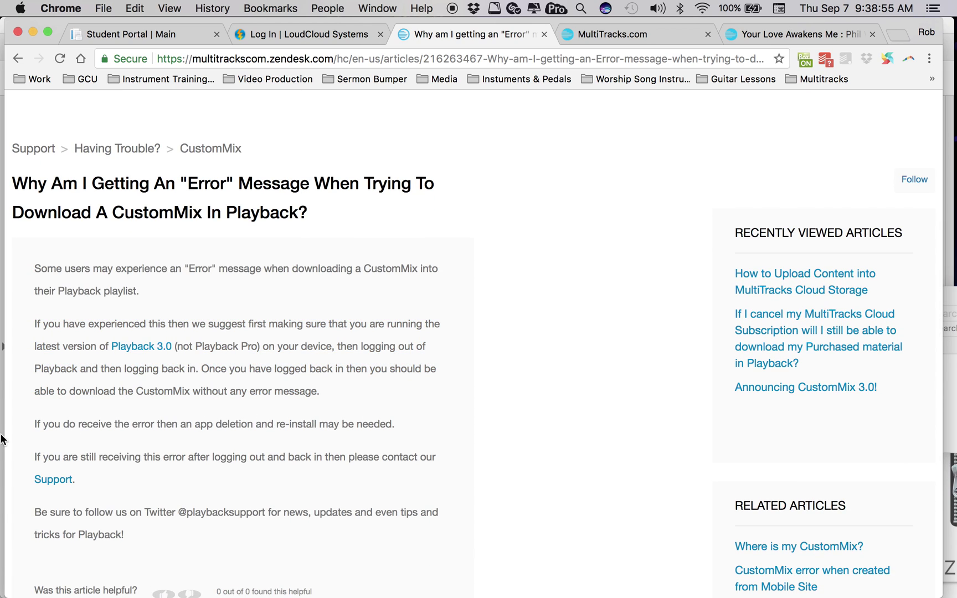
{"action": "left_click_drag", "start_coordinate": [32, 422], "coordinate": [416, 425]}
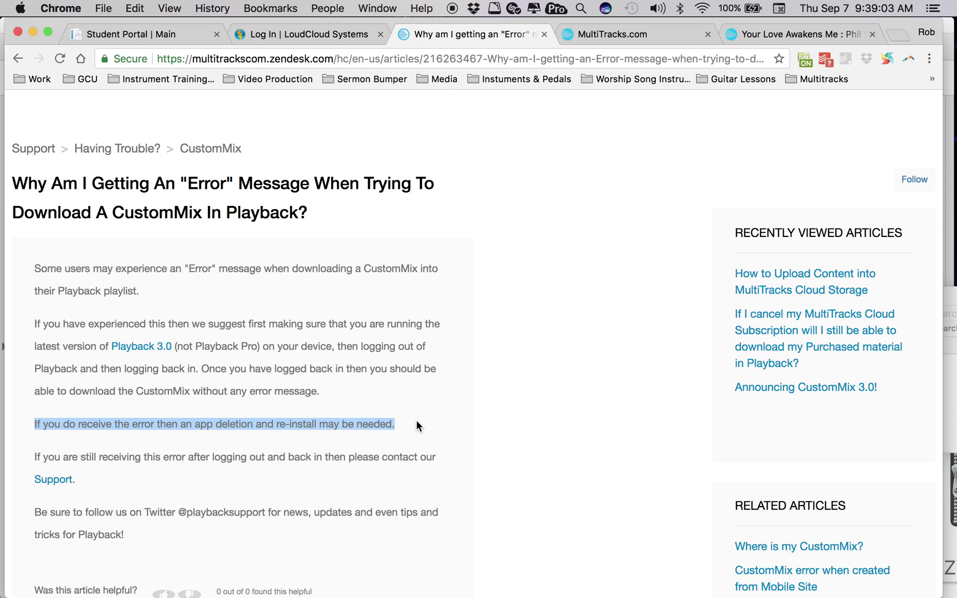
{"action": "left_click", "coordinate": [504, 315]}
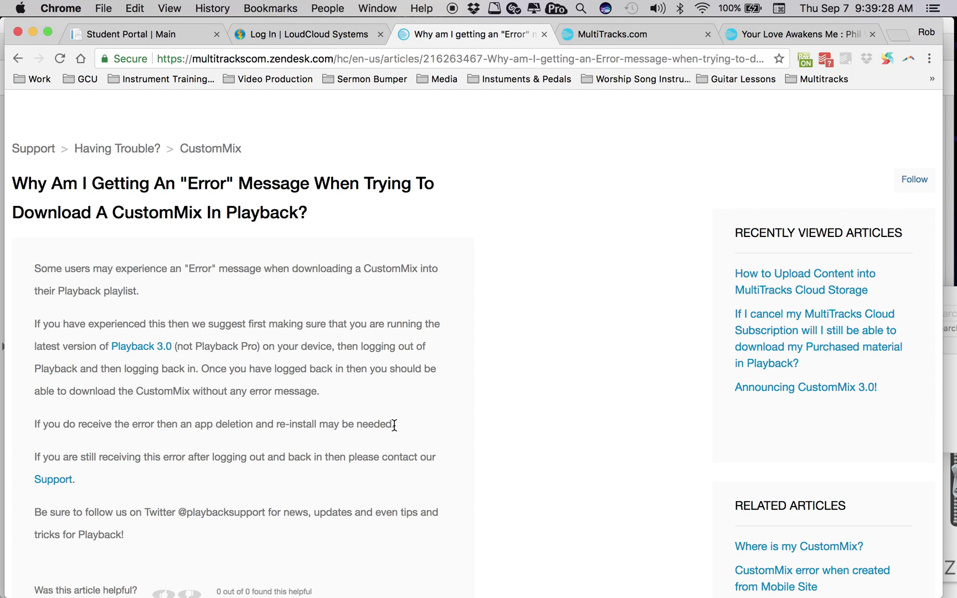
{"action": "left_click", "coordinate": [618, 35]}
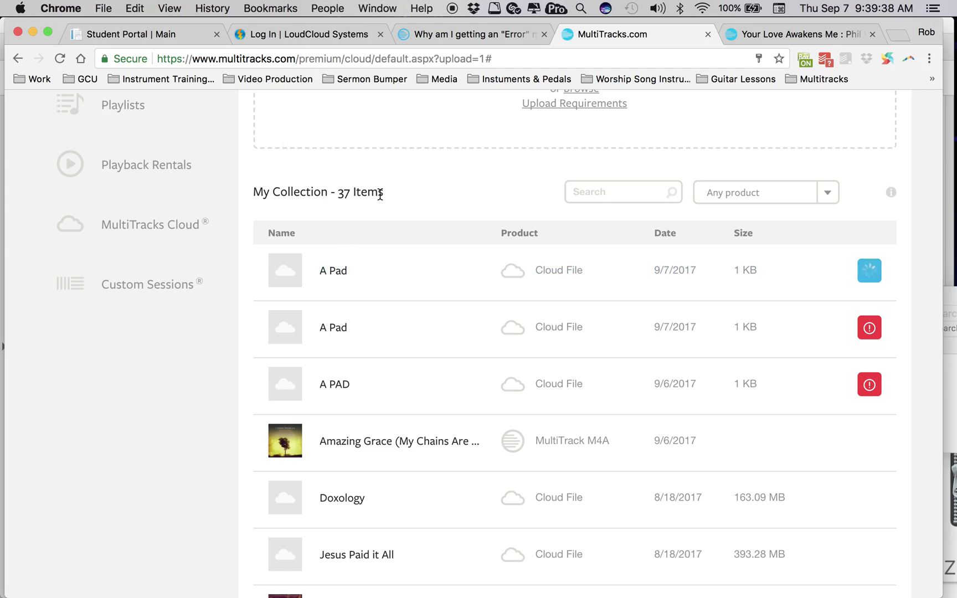
{"action": "key", "text": "ctrl+Up"}
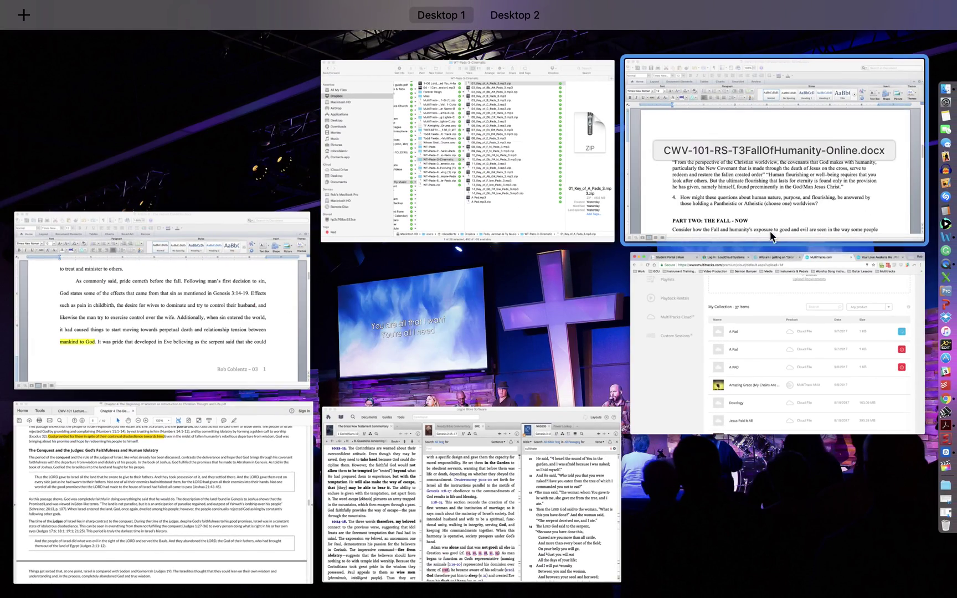
{"action": "left_click", "coordinate": [769, 307]}
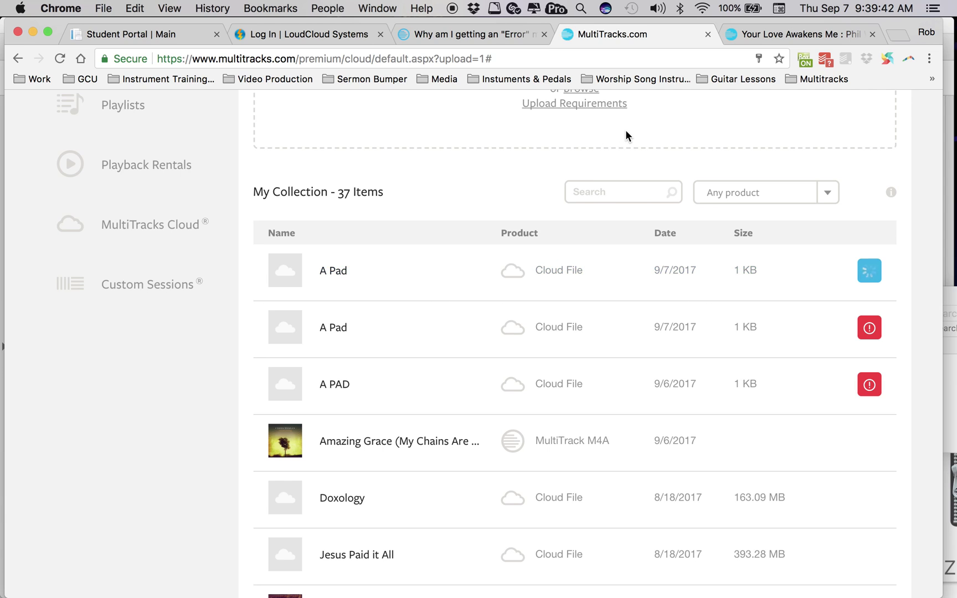
{"action": "scroll", "coordinate": [627, 136], "scroll_direction": "up", "scroll_amount": 1}
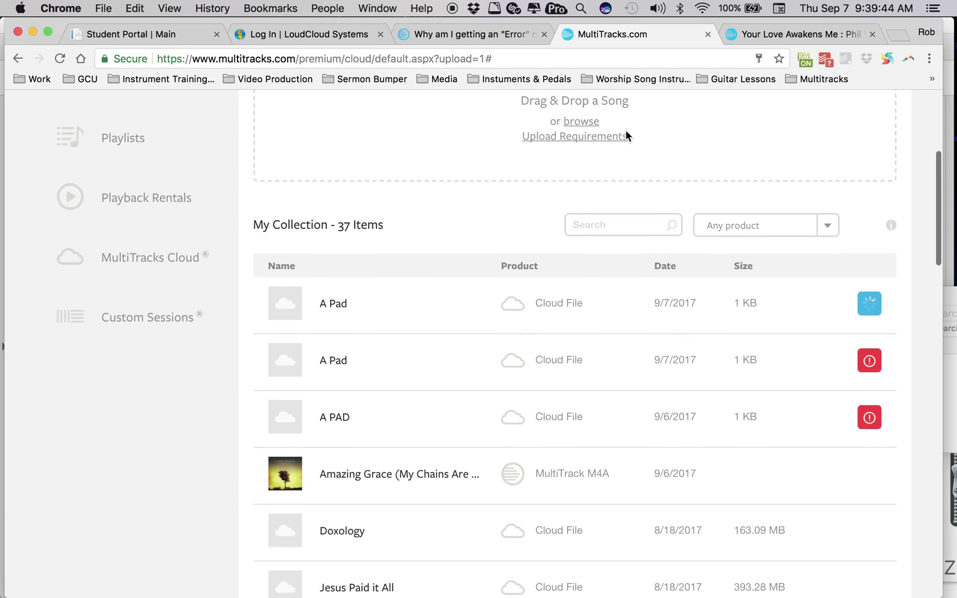
{"action": "scroll", "coordinate": [626, 133], "scroll_direction": "up", "scroll_amount": 1}
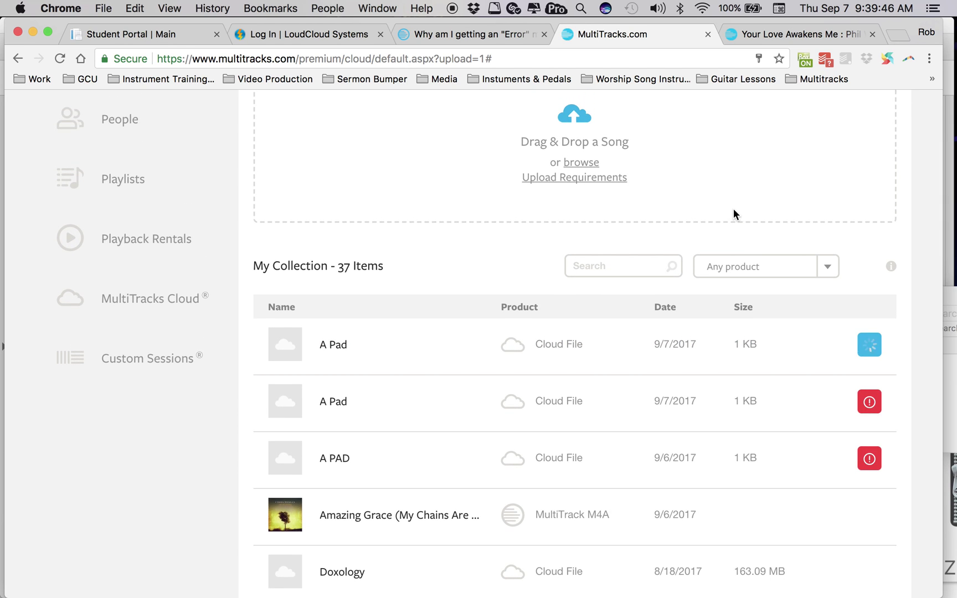
{"action": "scroll", "coordinate": [733, 209], "scroll_direction": "up", "scroll_amount": 2}
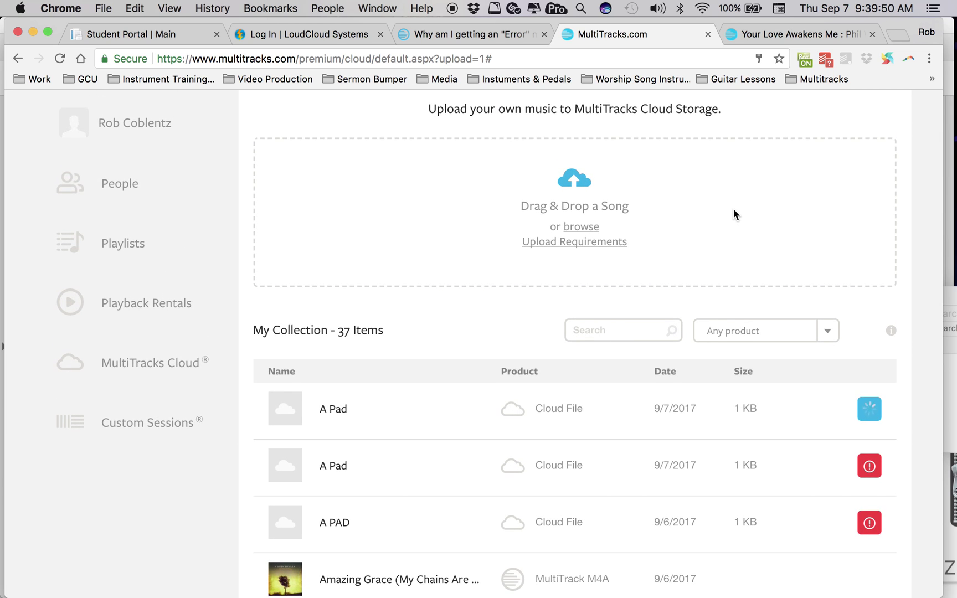
{"action": "scroll", "coordinate": [733, 214], "scroll_direction": "up", "scroll_amount": 3}
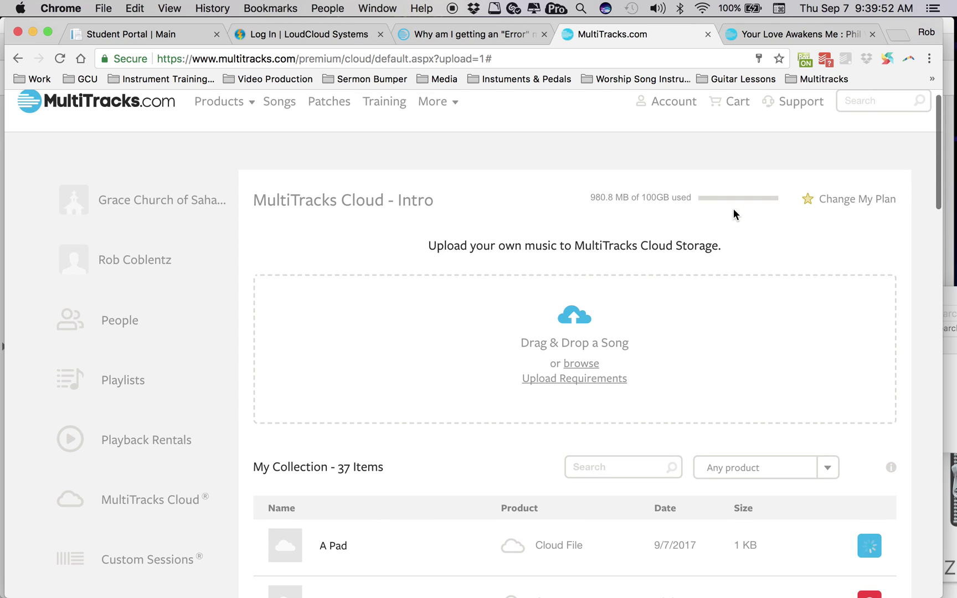